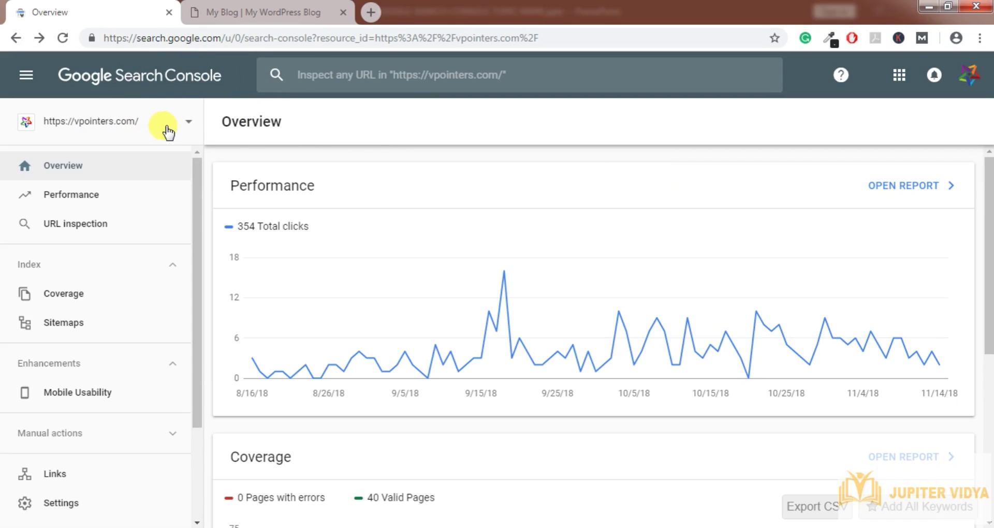
# - Copy the drsharmahomeopathy.in web address, then begin adding a new property in Search Console
pyautogui.click(188, 123)
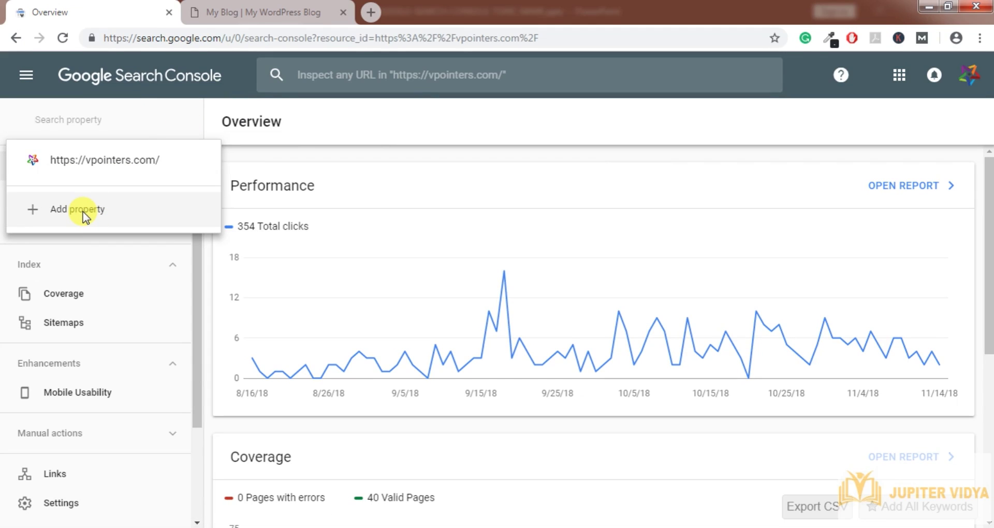
pyautogui.click(253, 20)
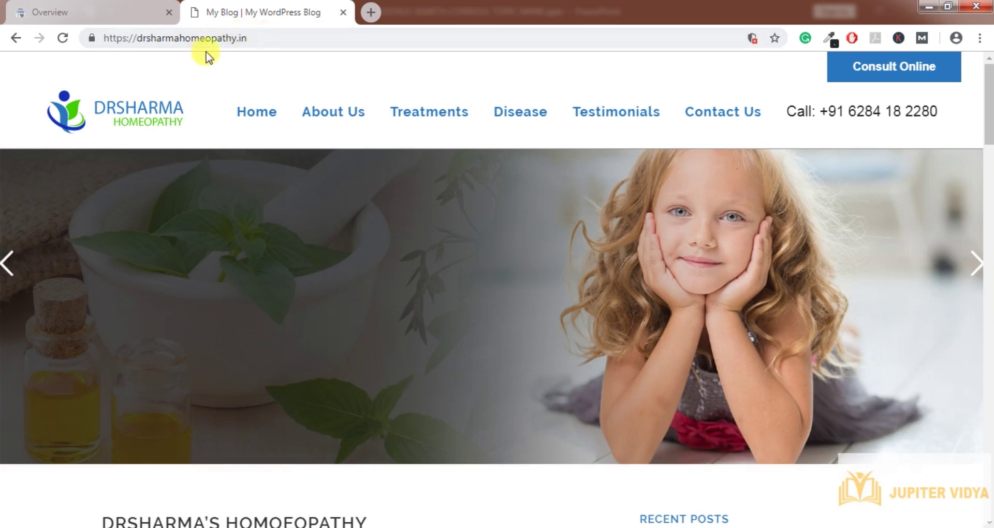
pyautogui.click(271, 38)
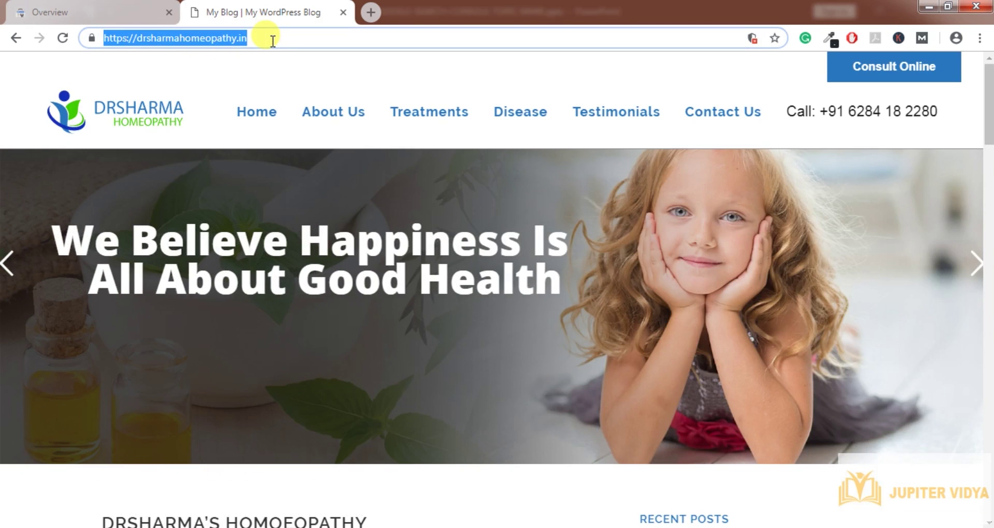
pyautogui.click(128, 11)
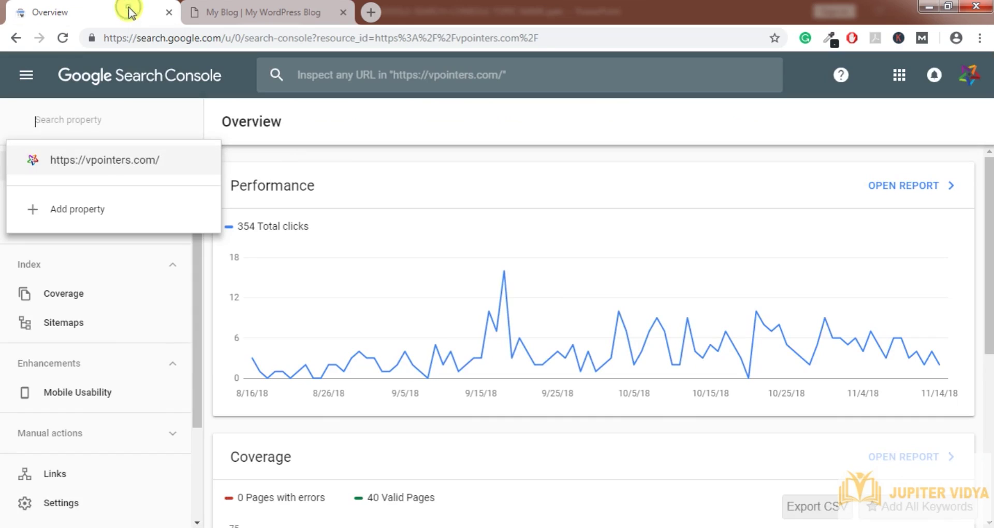
pyautogui.click(92, 209)
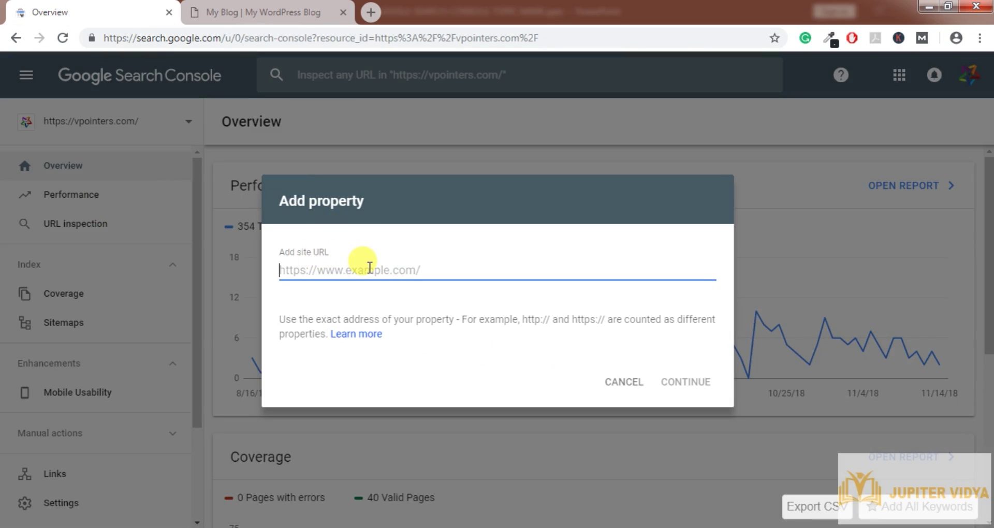
pyautogui.write('https://drsharmahomeopathy.in/')
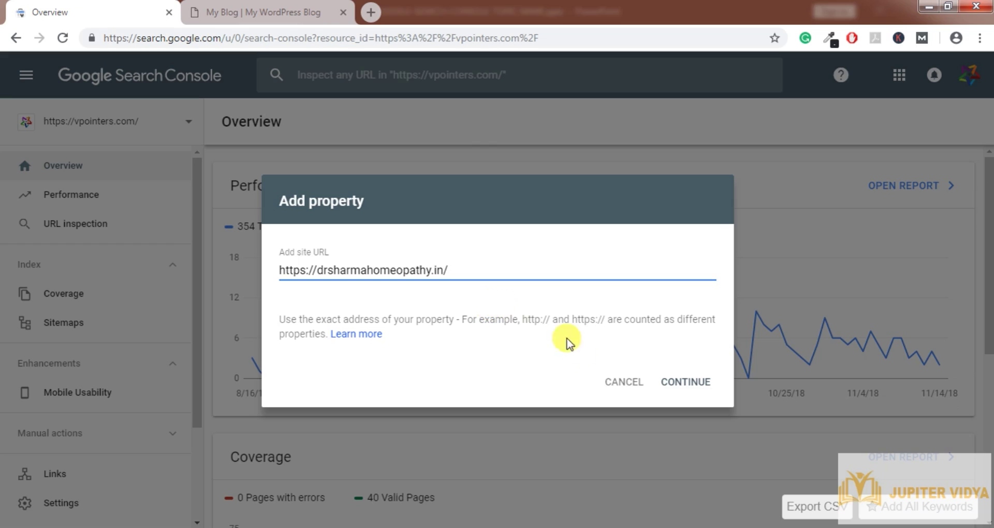
pyautogui.click(688, 383)
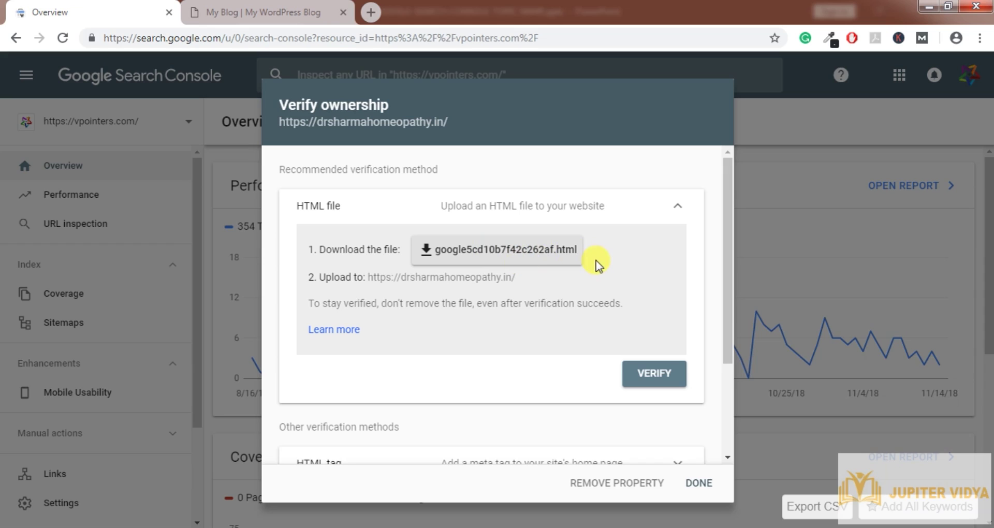
pyautogui.click(676, 213)
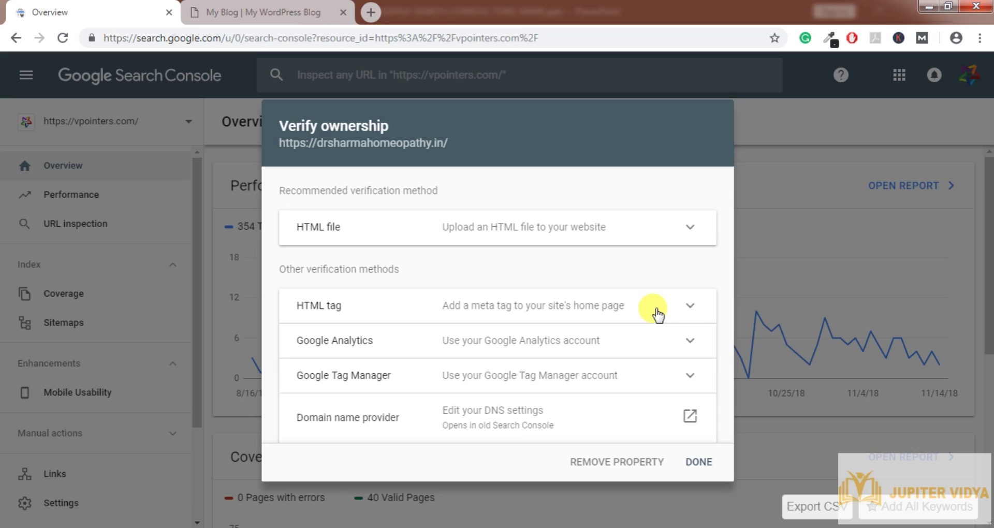
pyautogui.click(688, 306)
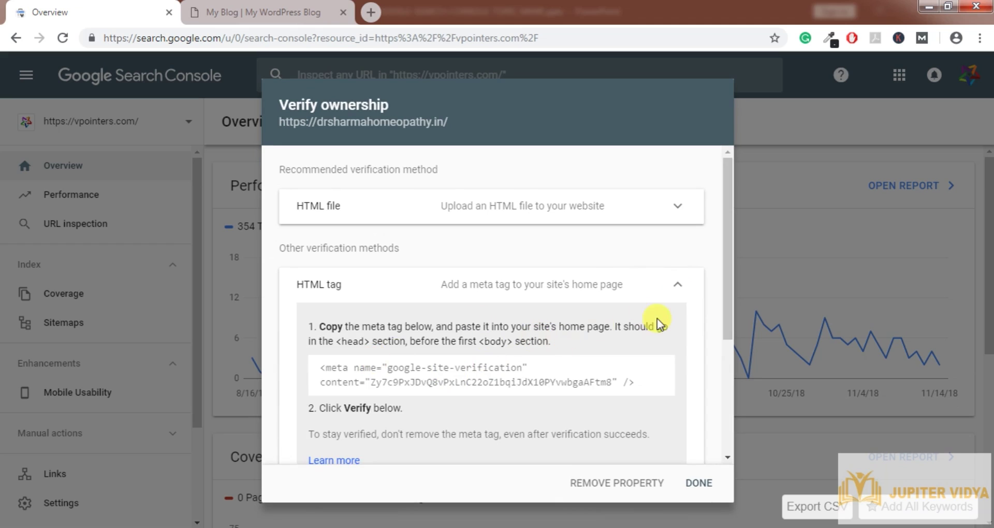
pyautogui.click(682, 285)
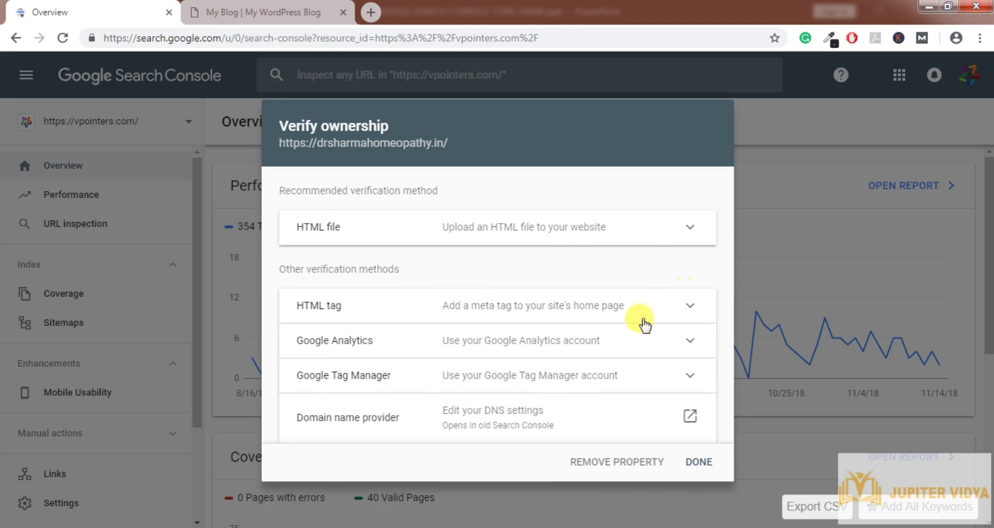
pyautogui.click(687, 335)
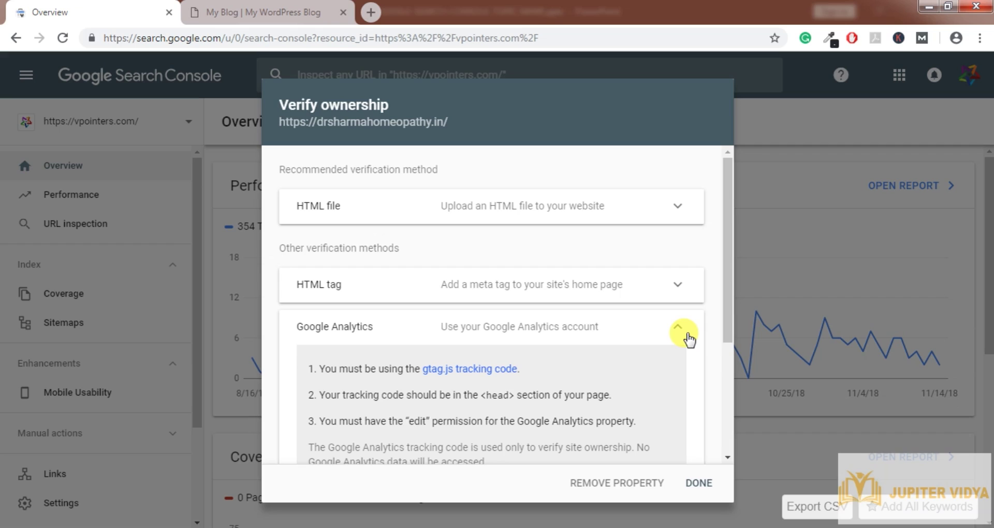
pyautogui.click(681, 329)
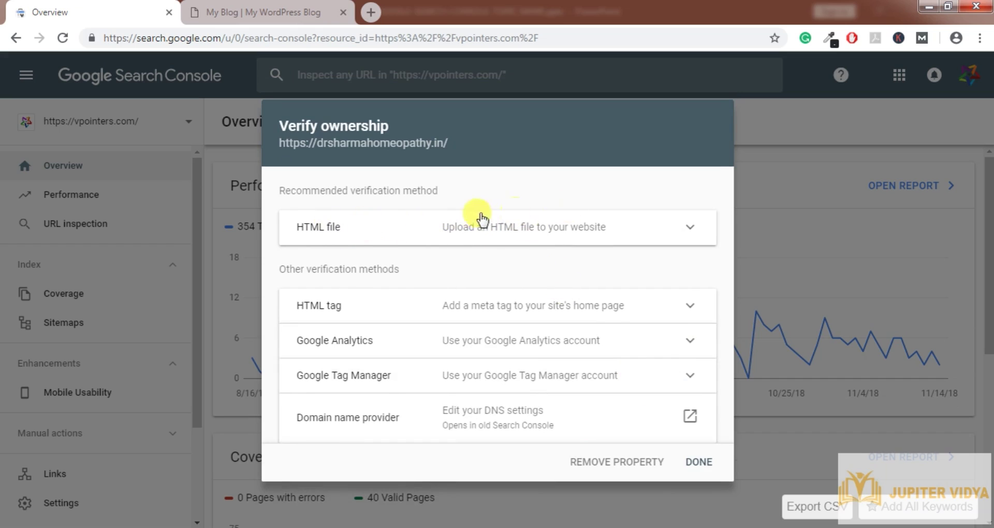
pyautogui.click(688, 231)
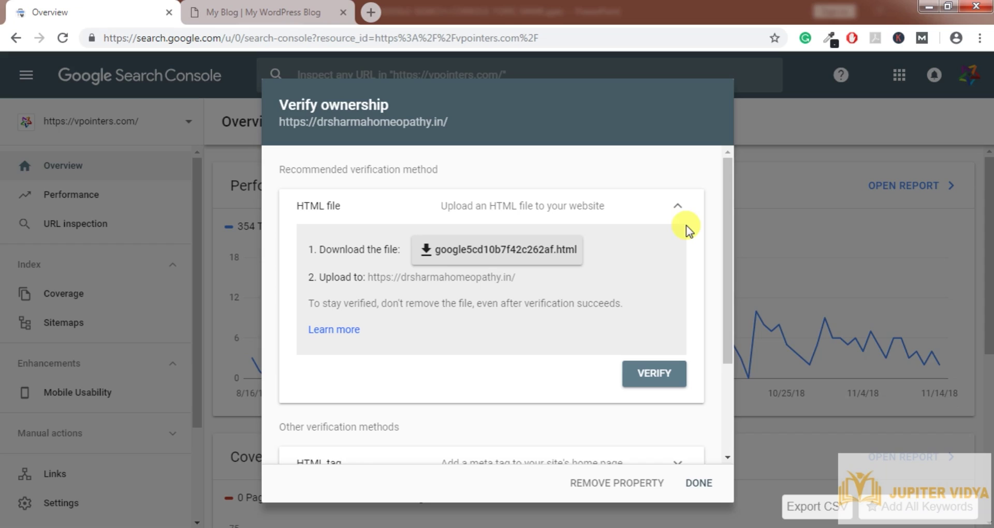
pyautogui.click(550, 254)
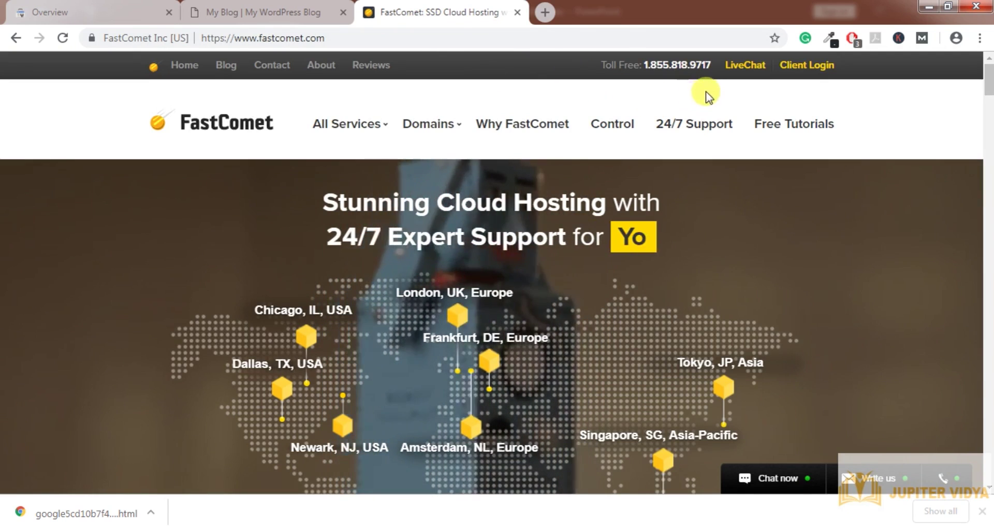
# - Log in to the FastComet client area and reach cPanel File Manager
pyautogui.click(794, 69)
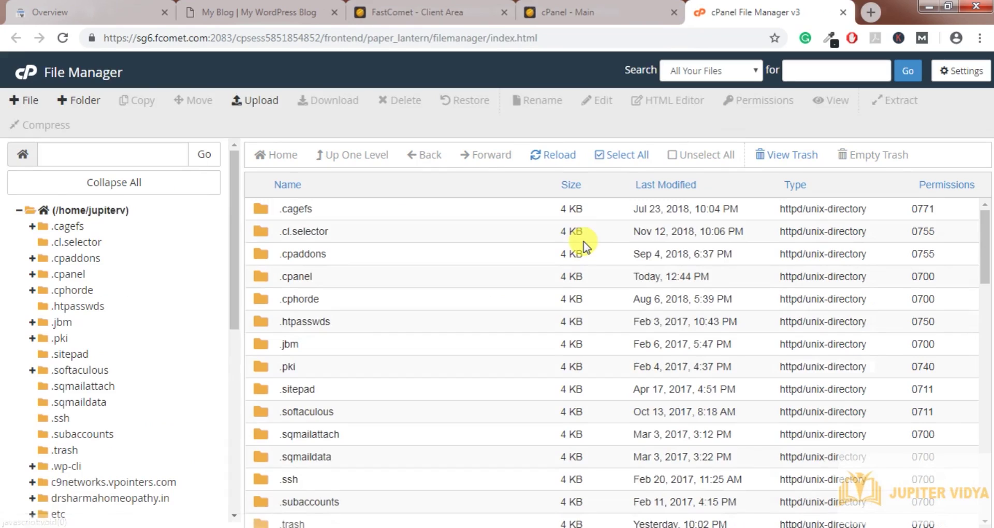
pyautogui.click(234, 424)
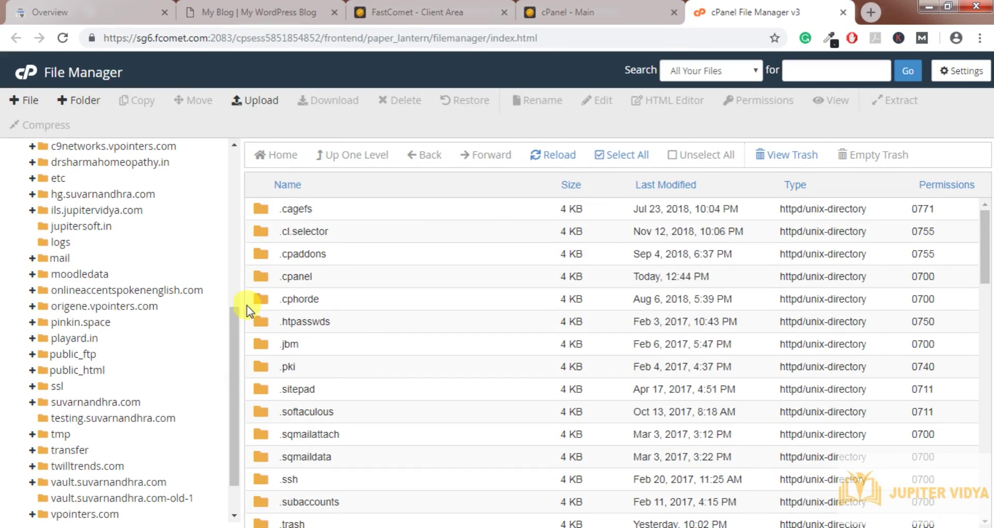
# - Upload google5cd10b7f42c262af.html into the drsharmahomeopathy.in folder, then go back to Search Console
pyautogui.click(114, 162)
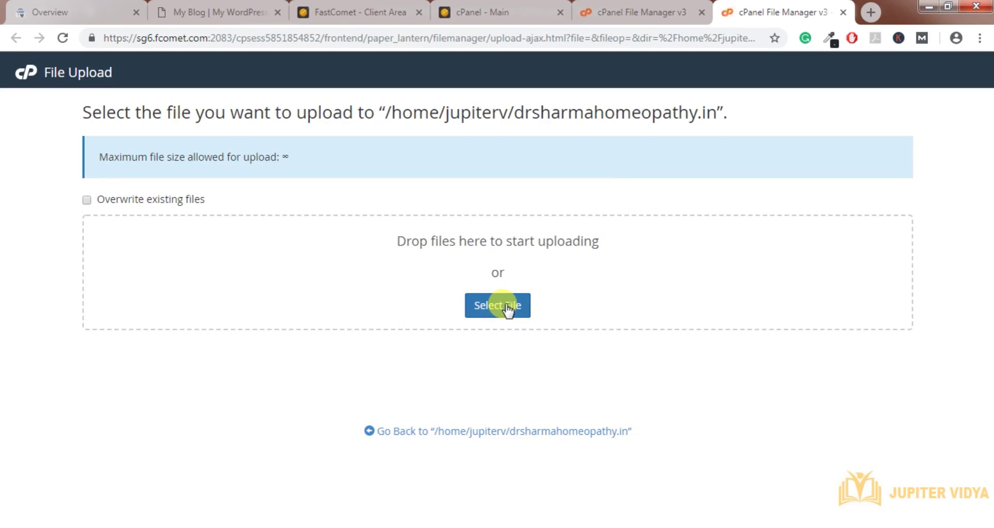
pyautogui.click(506, 307)
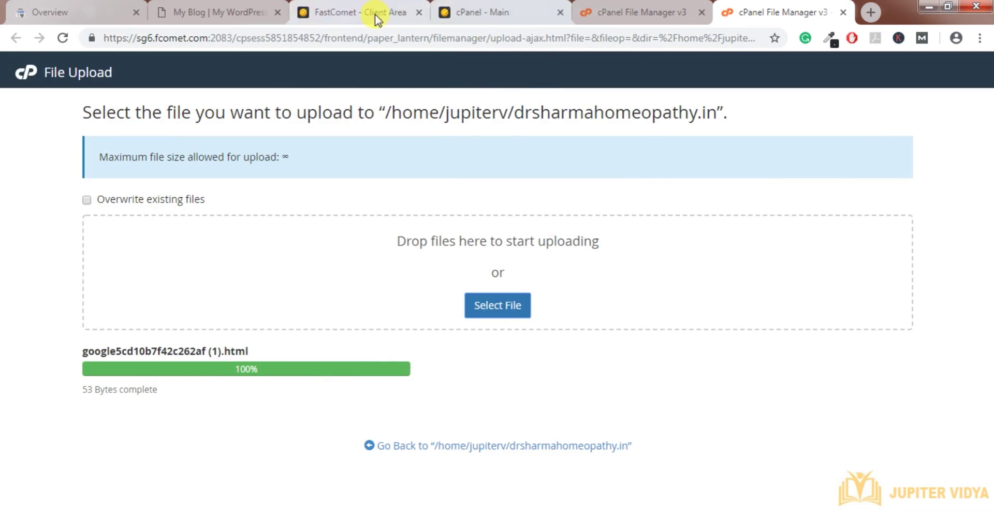
pyautogui.click(124, 16)
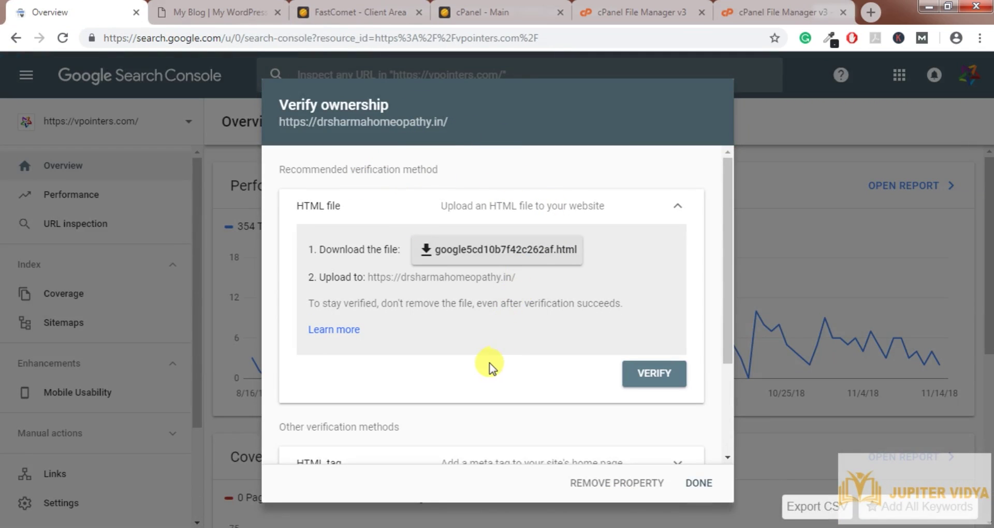
# - Run the HTML file check, retry it after the first failure, and dismiss the Ownership verified dialog
pyautogui.click(659, 376)
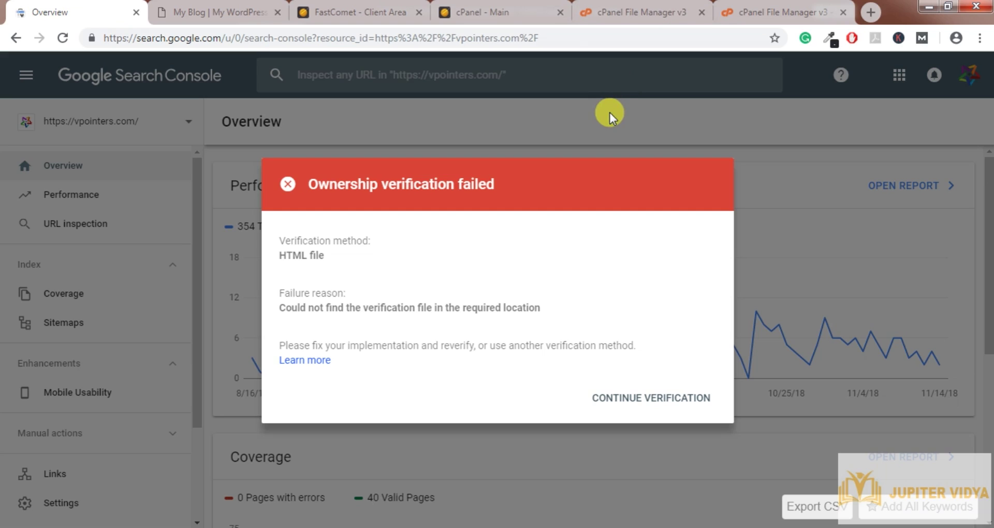
pyautogui.click(640, 403)
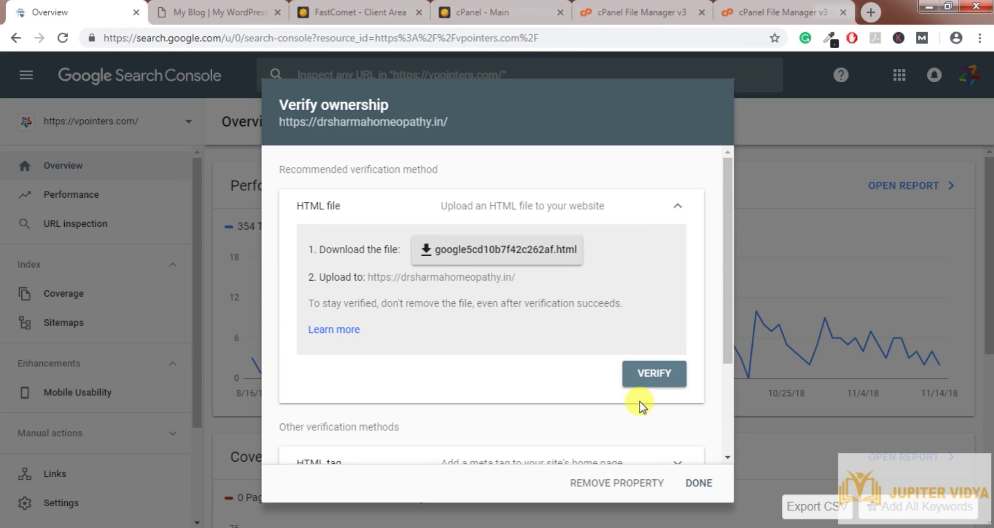
pyautogui.click(644, 384)
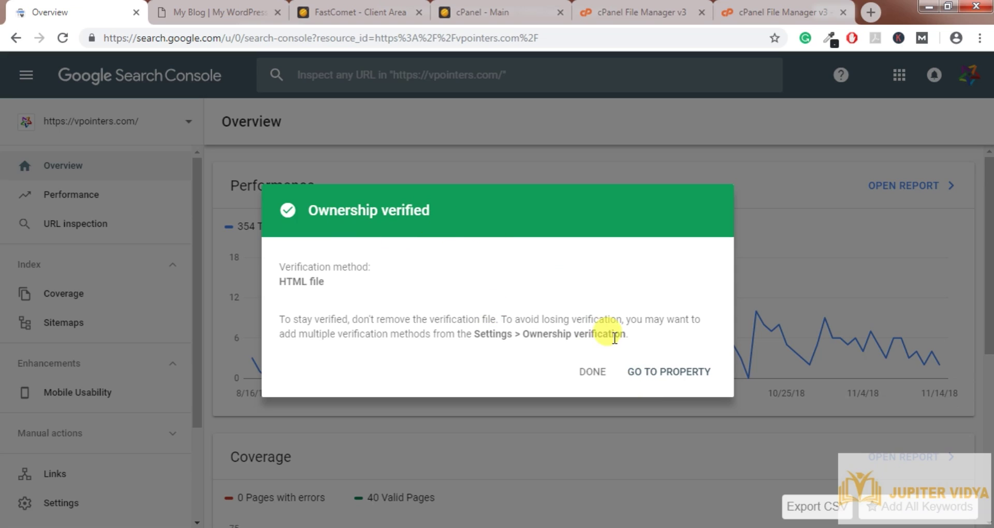
pyautogui.click(593, 371)
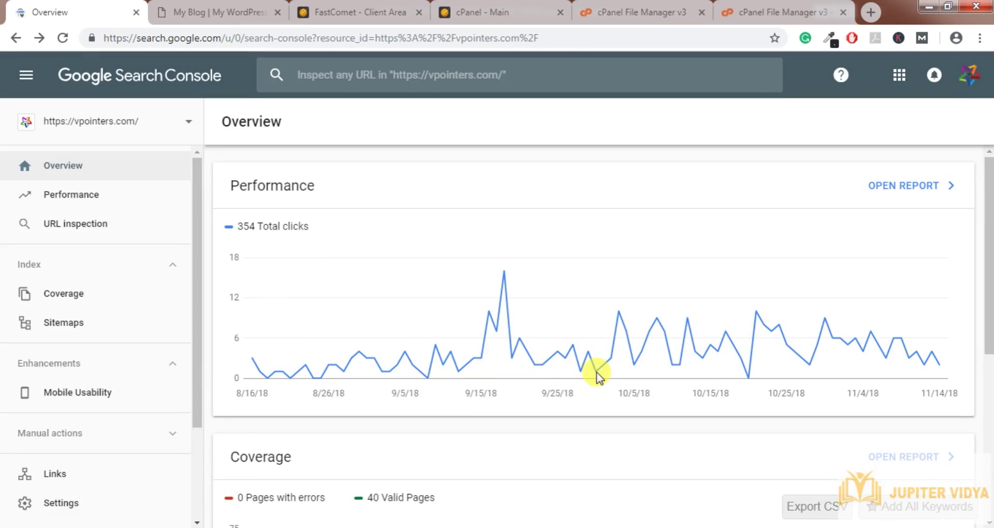
pyautogui.click(190, 124)
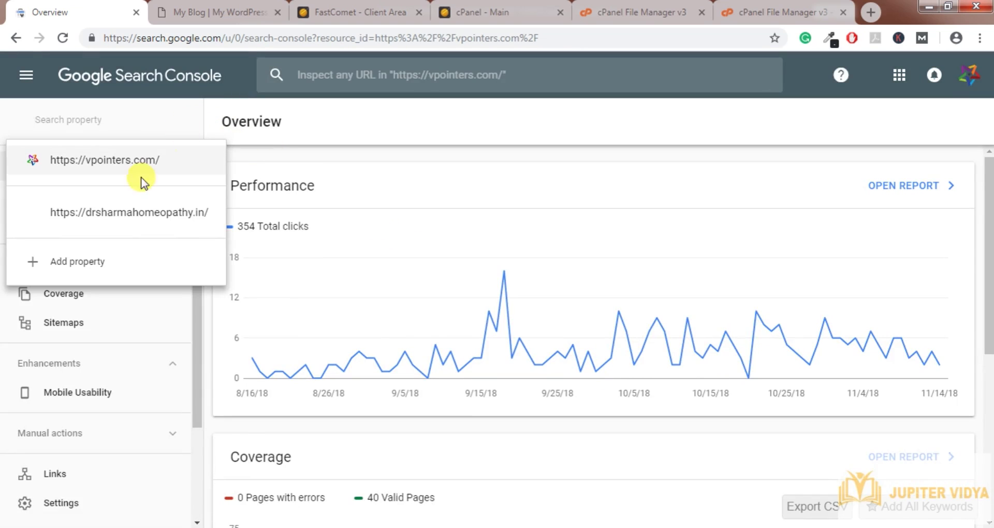
pyautogui.click(144, 213)
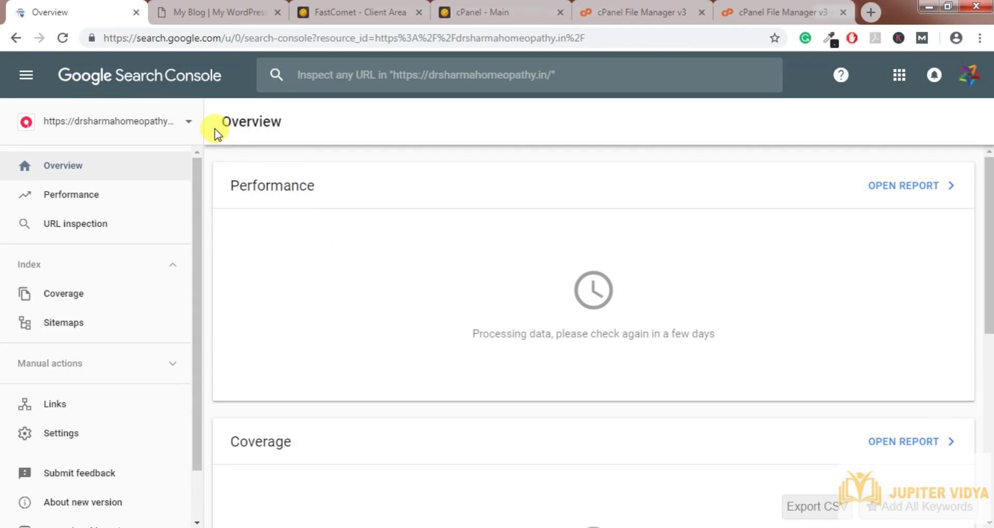
pyautogui.click(189, 125)
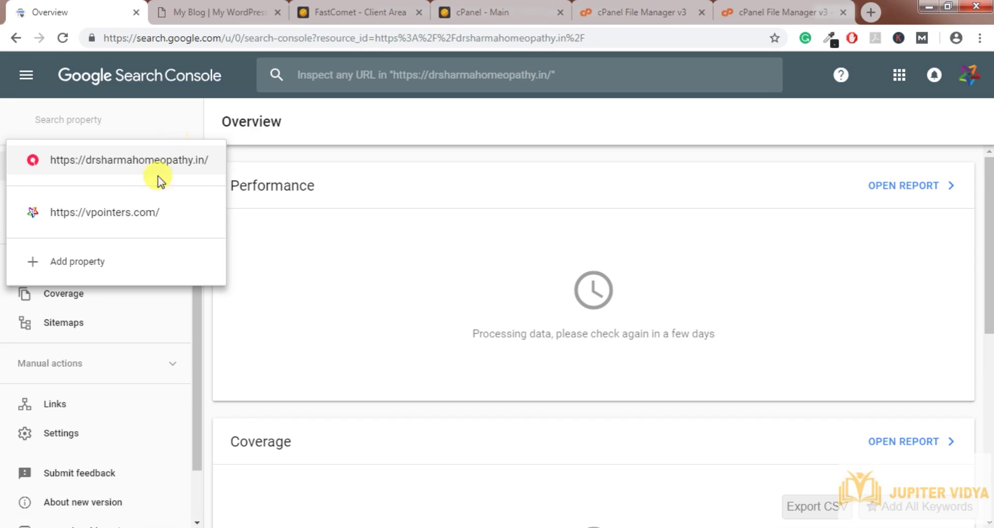
pyautogui.click(289, 162)
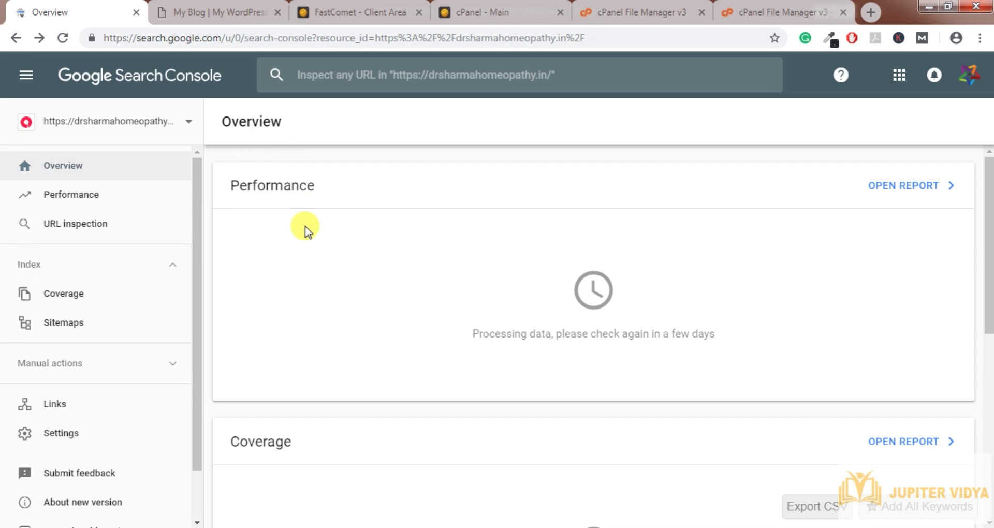
pyautogui.click(189, 123)
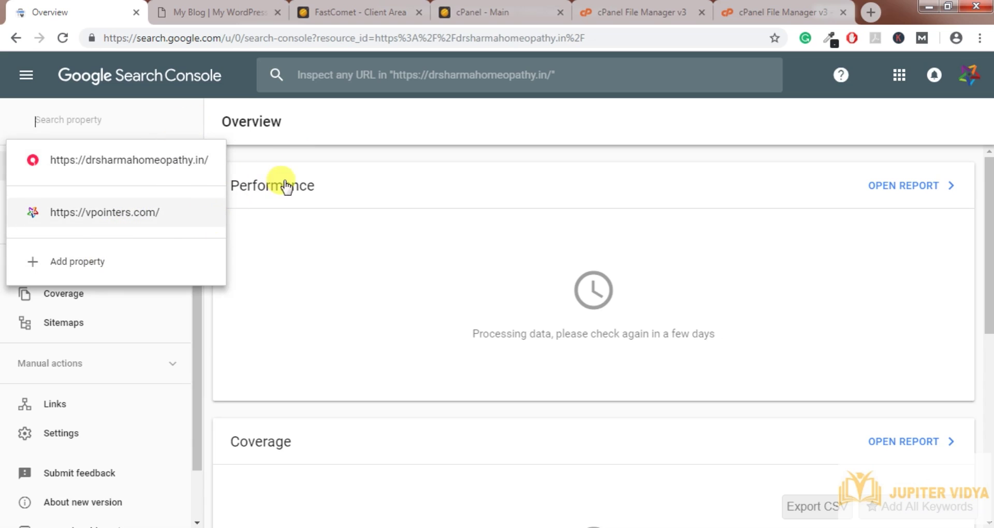
pyautogui.click(333, 156)
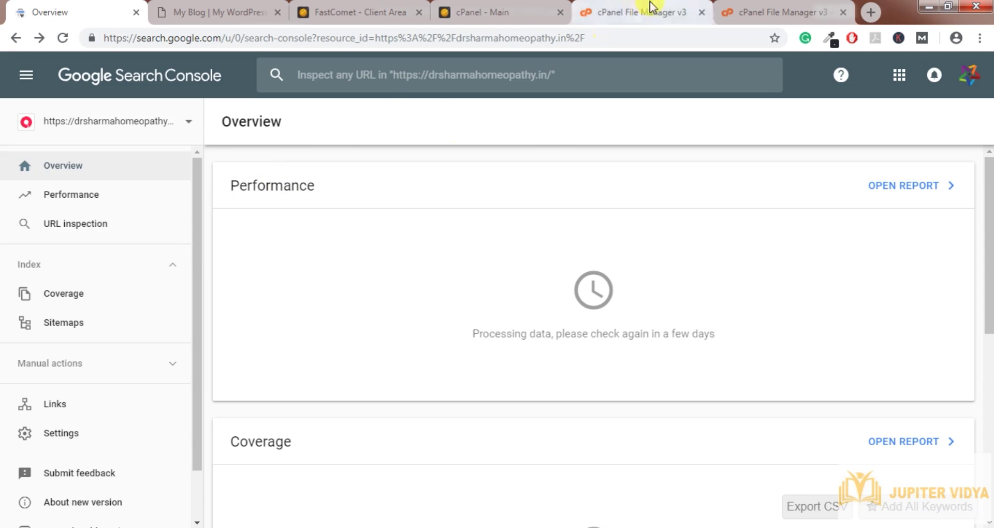
pyautogui.click(763, 9)
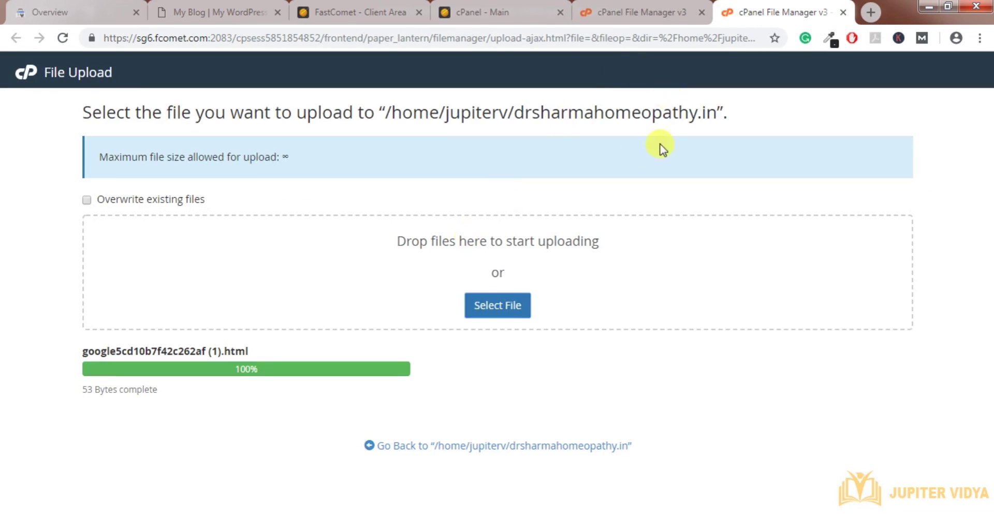
pyautogui.click(653, 9)
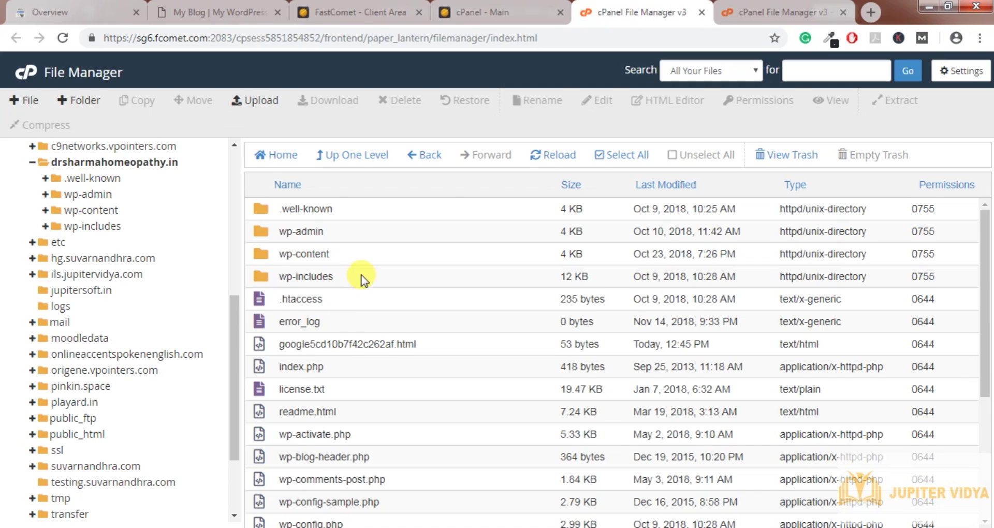
pyautogui.click(326, 343)
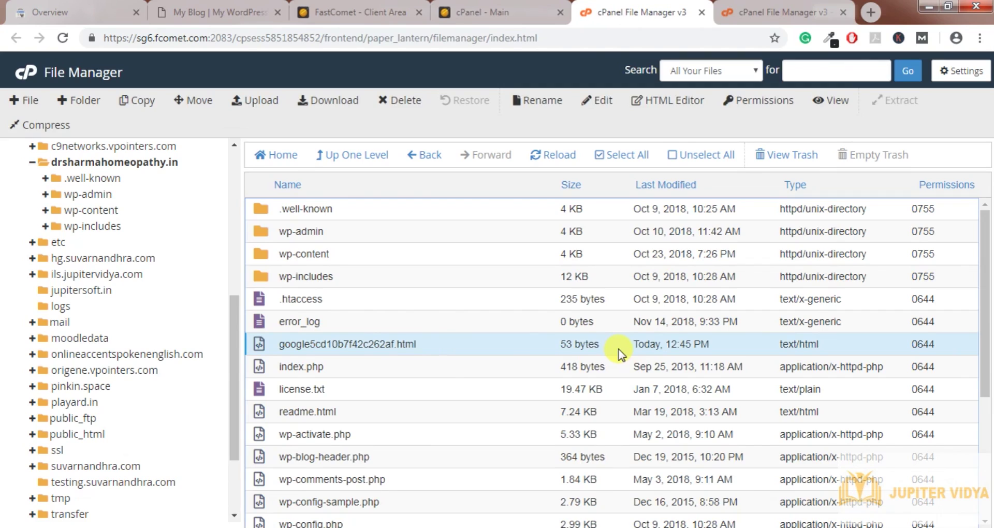
pyautogui.click(106, 13)
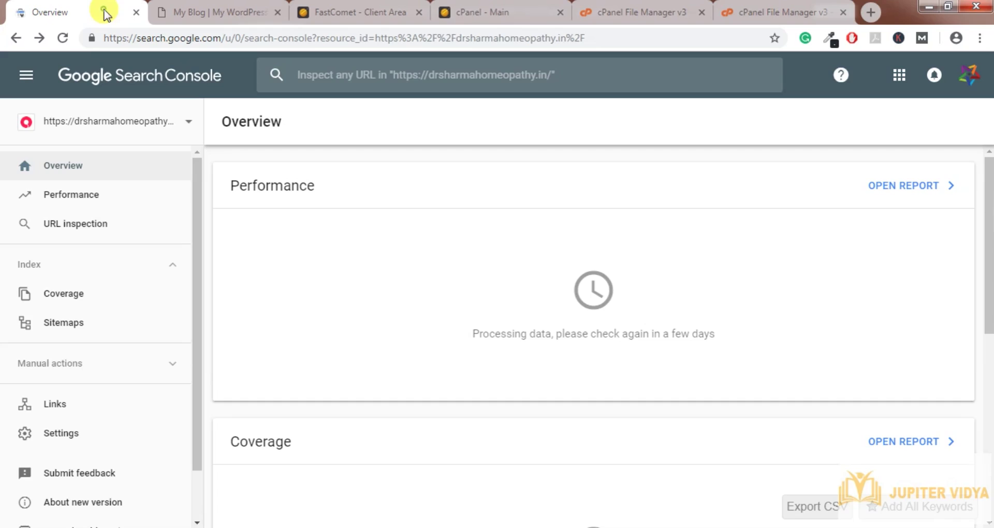